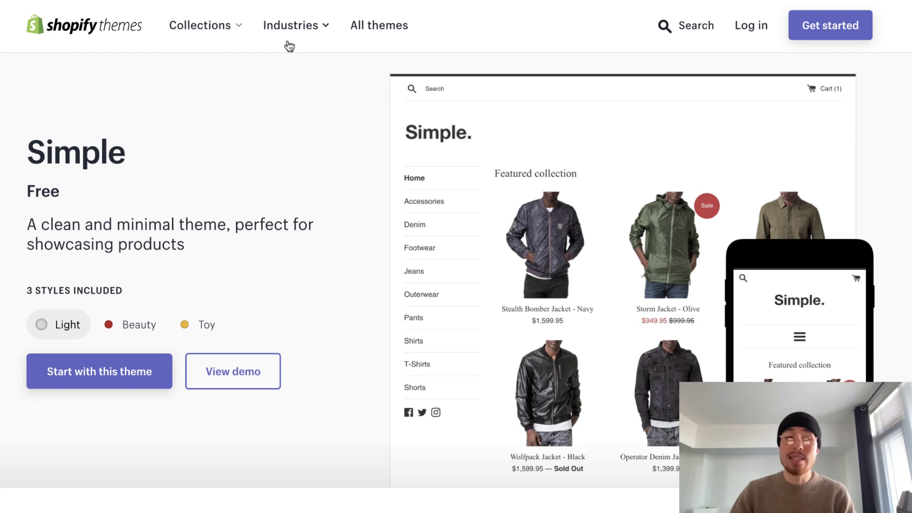
Preview the Simple theme's Beauty and Toy styles, and return the preview to the Light style
scroll(209, 247, down, 1)
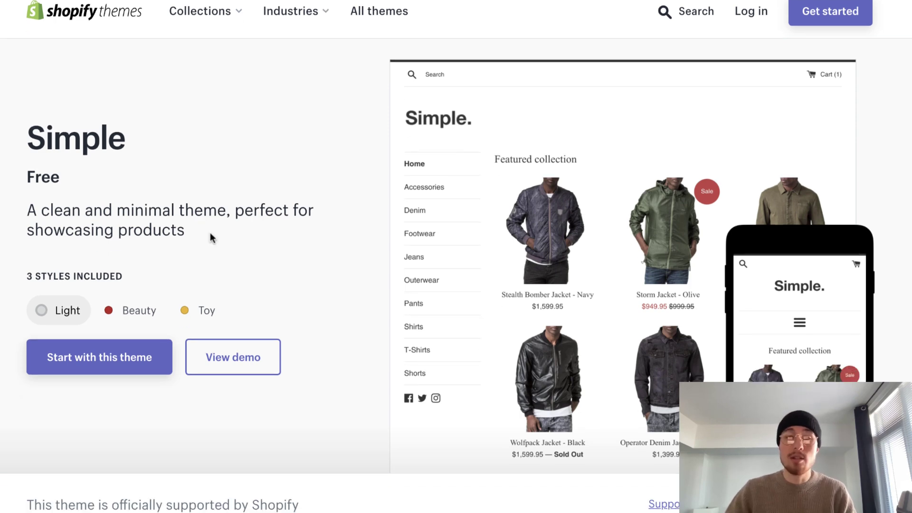
scroll(203, 232, down, 1)
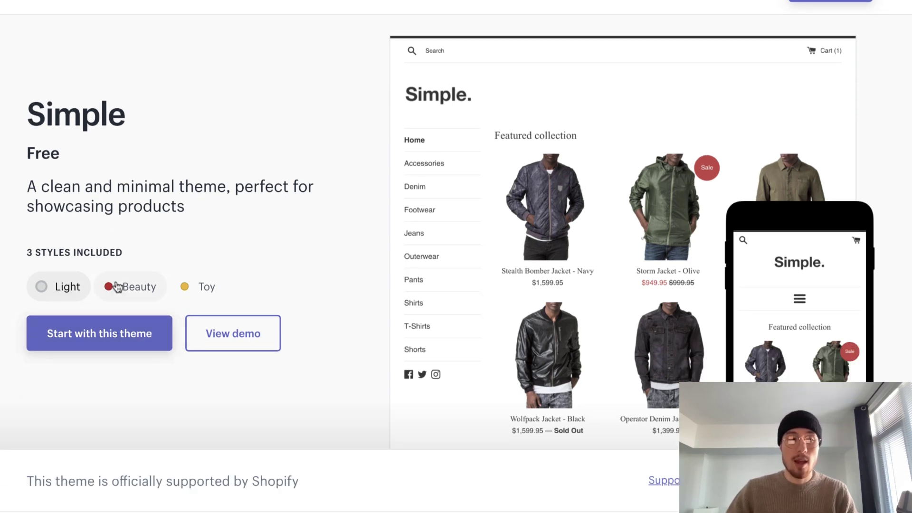
click(121, 287)
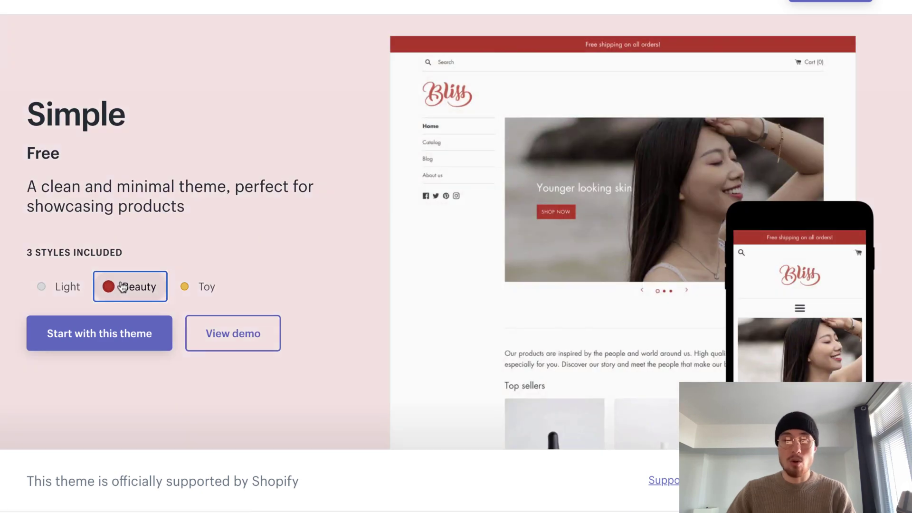
click(184, 288)
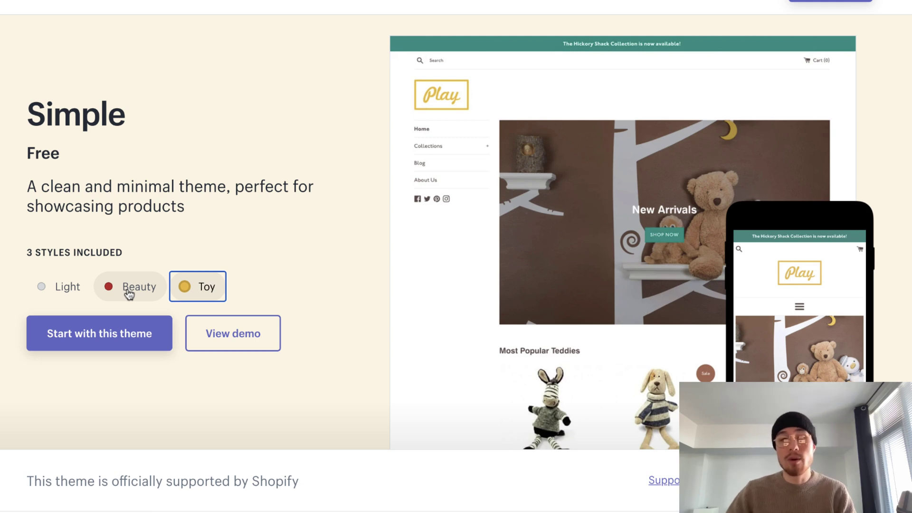
click(128, 295)
click(78, 287)
click(143, 287)
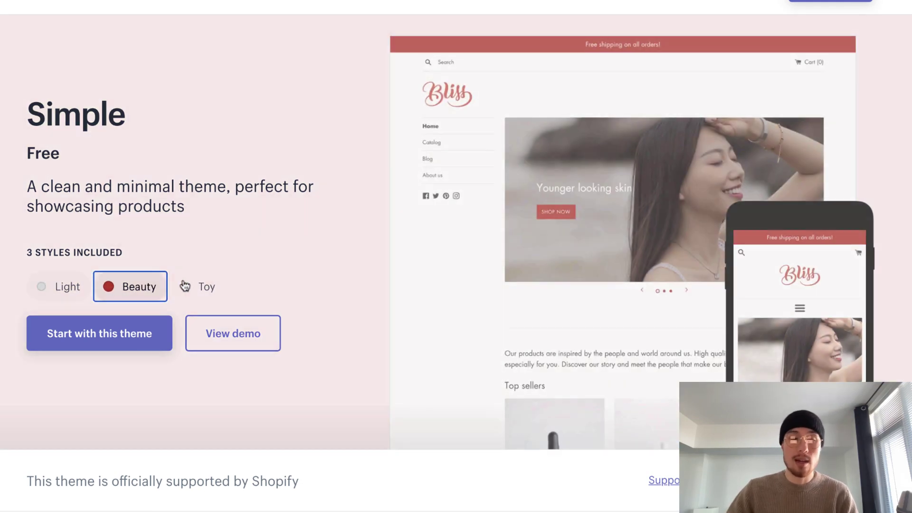
click(200, 294)
click(39, 300)
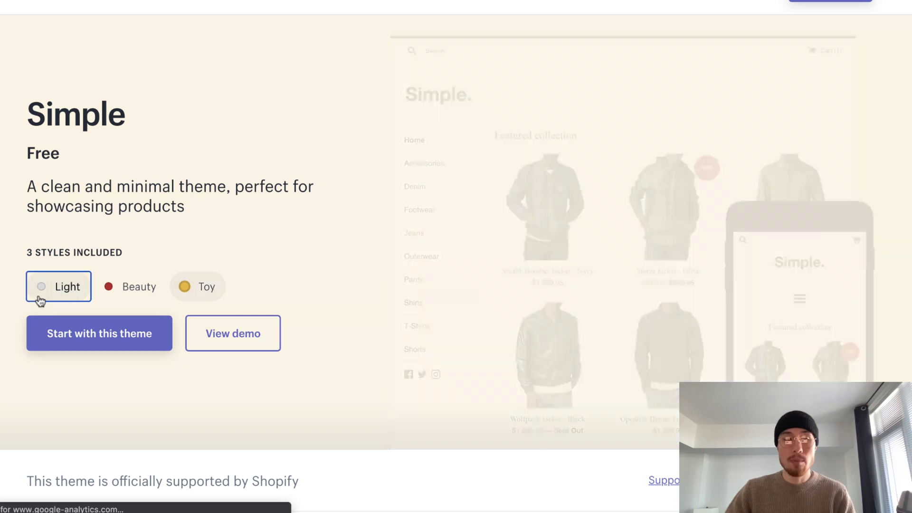
click(91, 325)
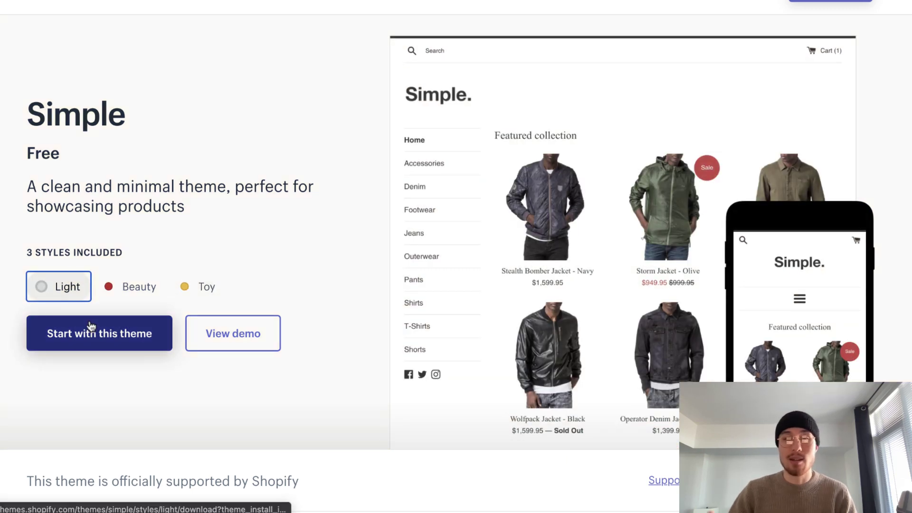
Open the Light style's demo store and examine its home page, including the sidebar menu, featured collection and category tiles
click(204, 341)
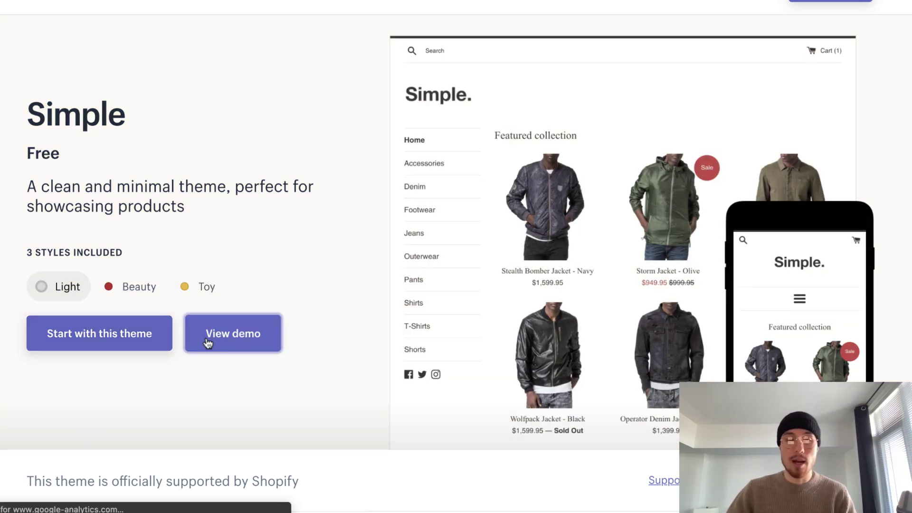
scroll(337, 301, down, 2)
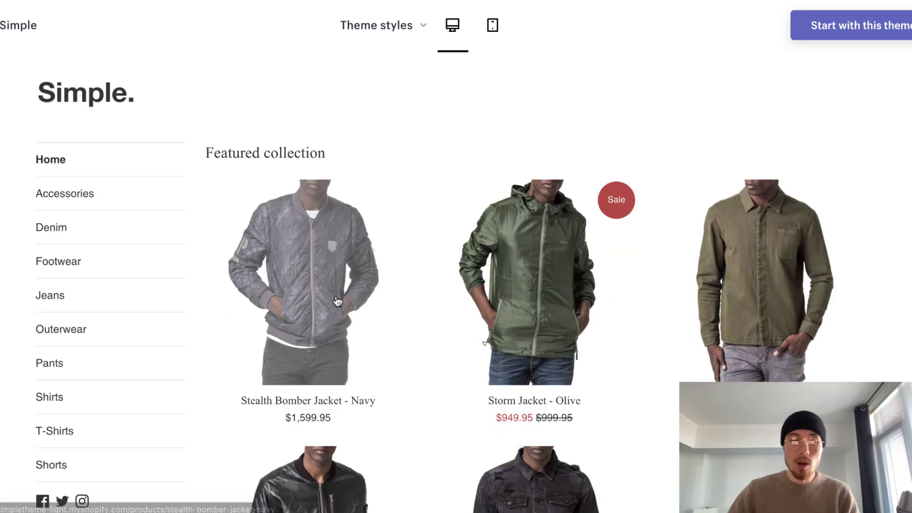
scroll(336, 301, down, 7)
scroll(336, 300, down, 14)
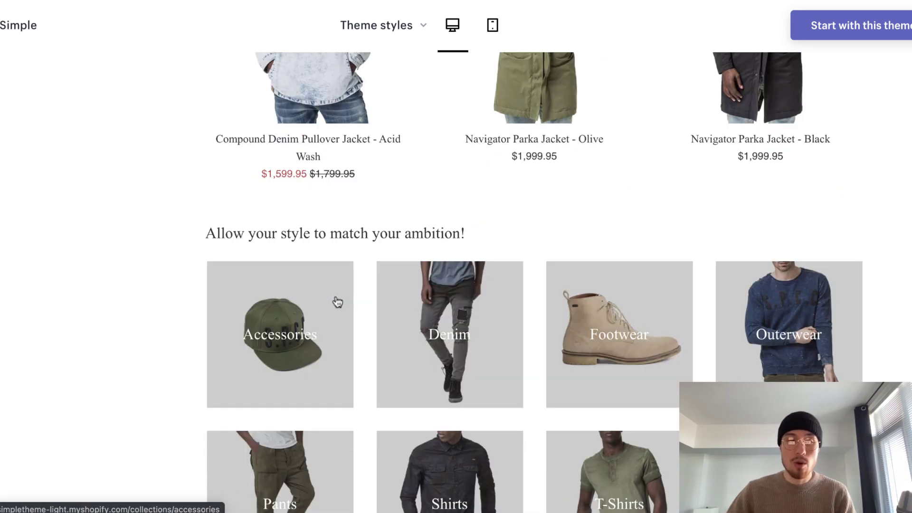
scroll(166, 306, up, 20)
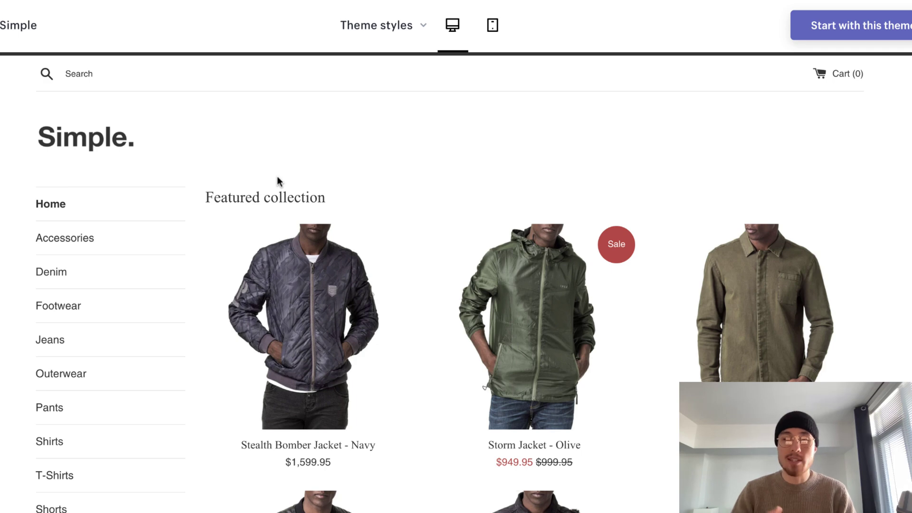
scroll(278, 181, down, 2)
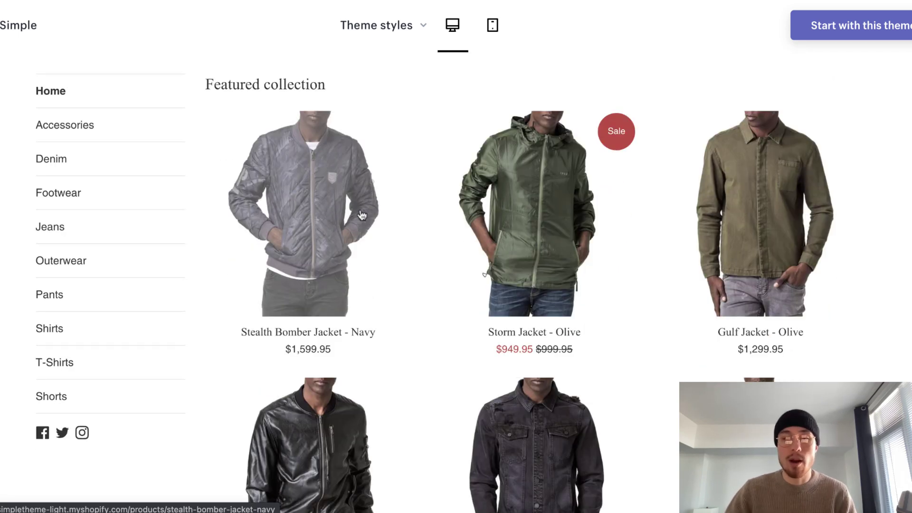
scroll(186, 257, up, 2)
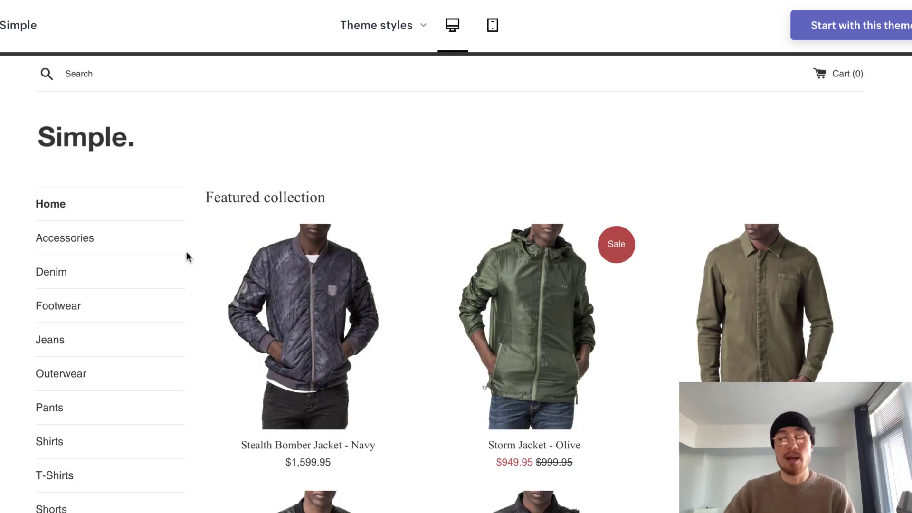
scroll(218, 267, down, 2)
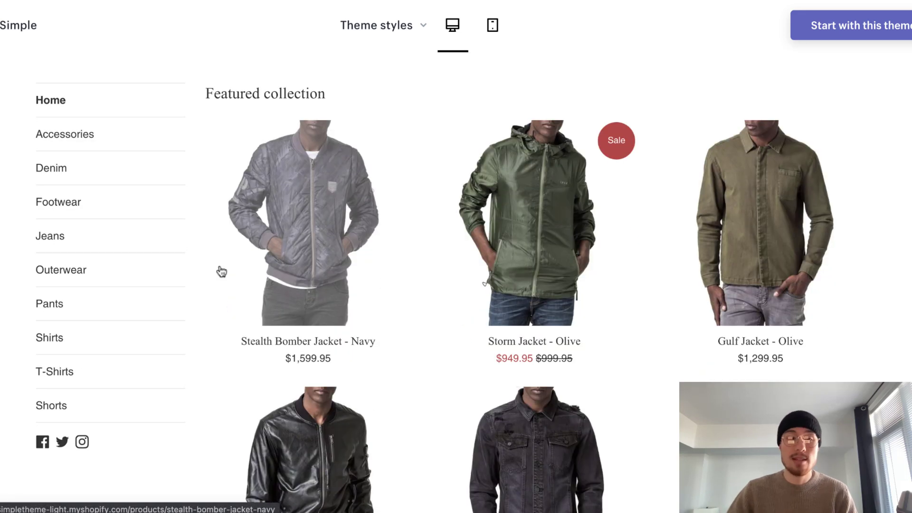
scroll(412, 234, down, 1)
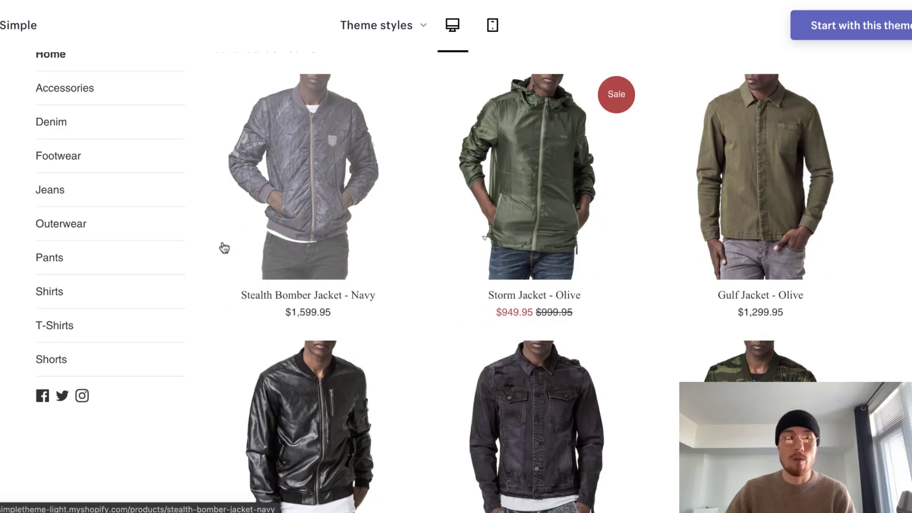
scroll(220, 246, up, 2)
Open the Stealth Bomber Jacket - Navy product page and examine its image gallery, description and recommended products
click(266, 256)
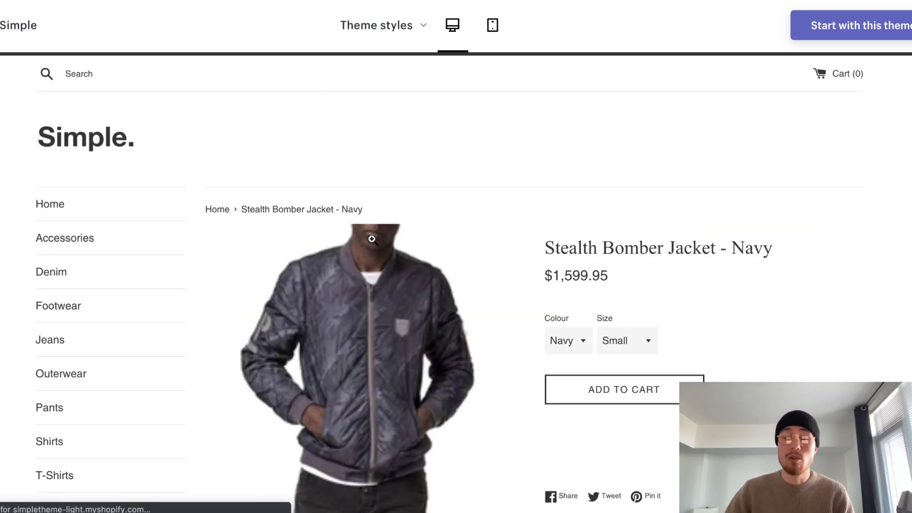
scroll(391, 236, down, 2)
scroll(391, 236, down, 3)
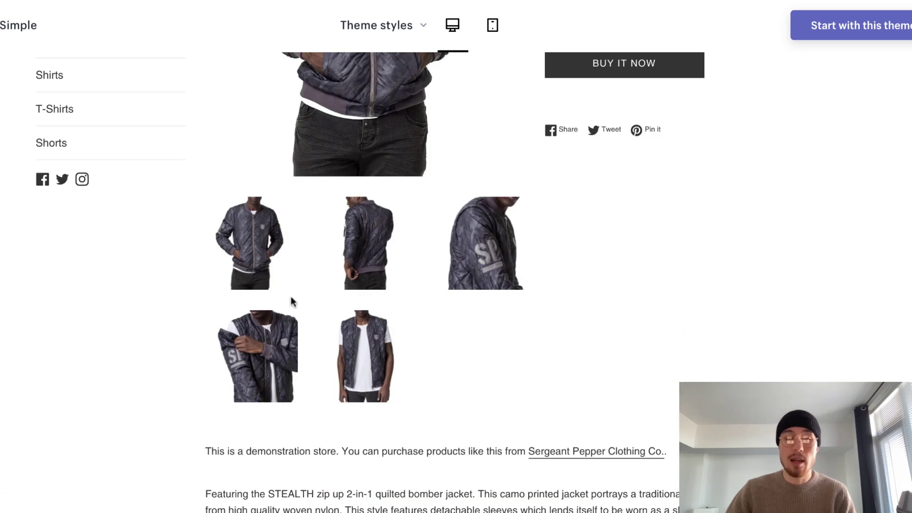
scroll(455, 247, down, 2)
scroll(455, 246, down, 3)
scroll(354, 152, down, 2)
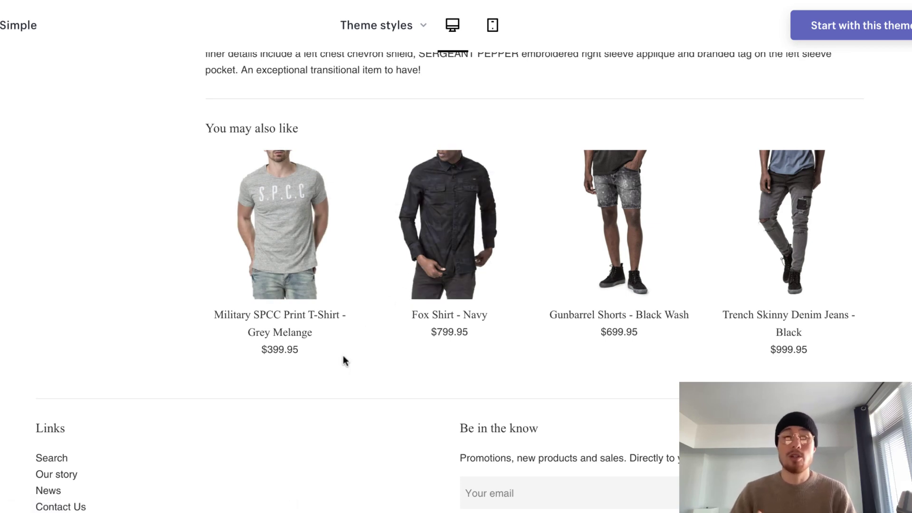
scroll(220, 311, up, 5)
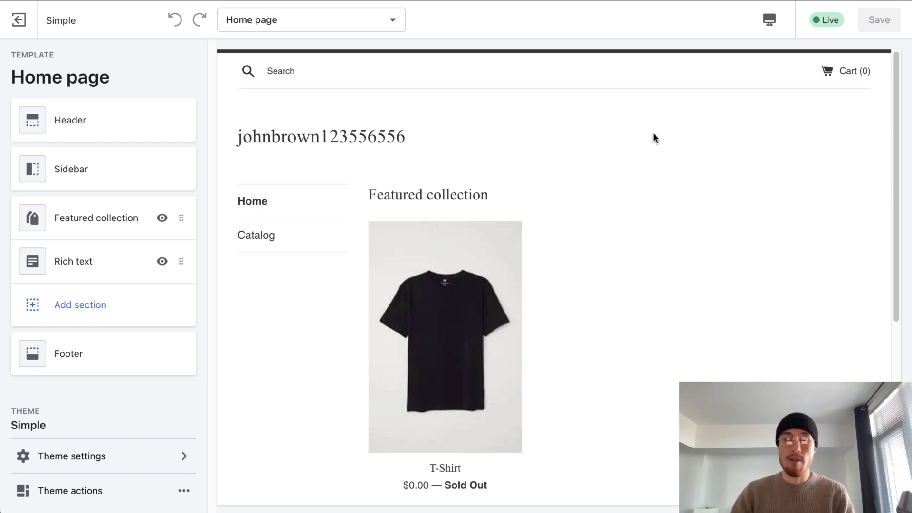
Browse the available section types and add a Featured banner section to the home page template
click(109, 314)
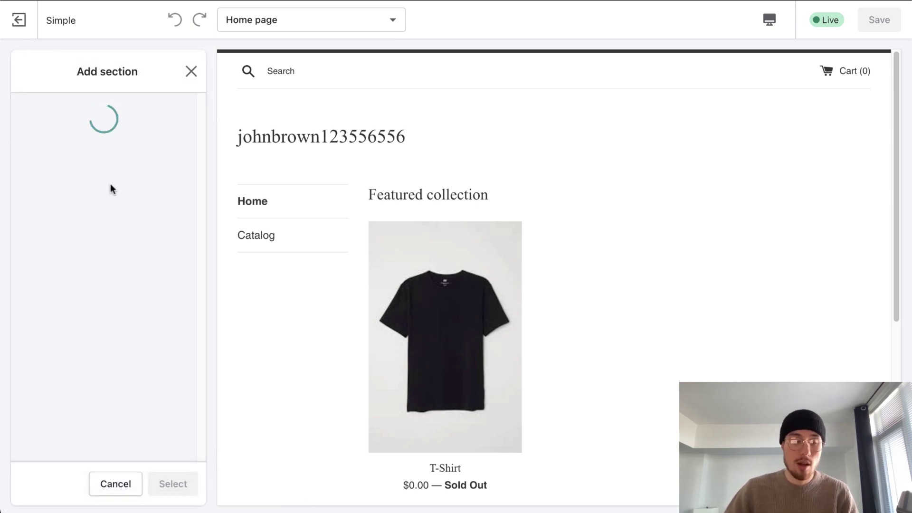
scroll(110, 188, down, 10)
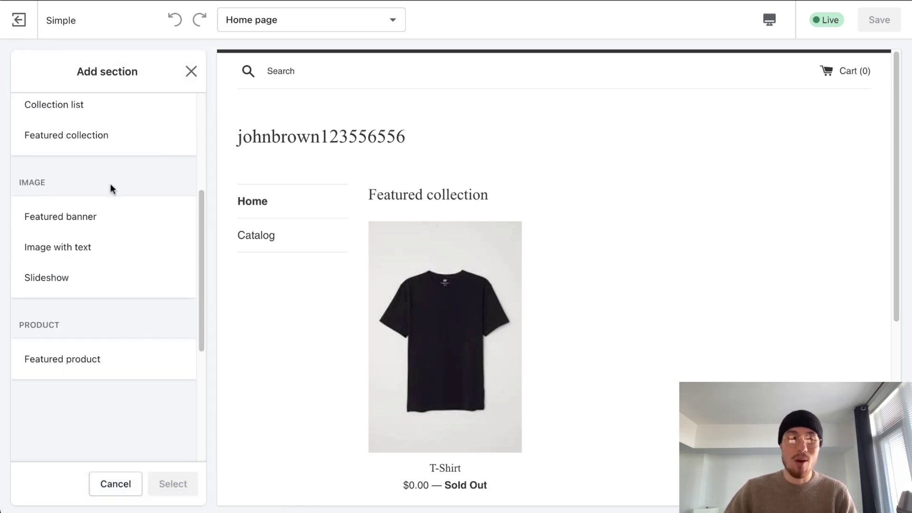
scroll(110, 189, up, 10)
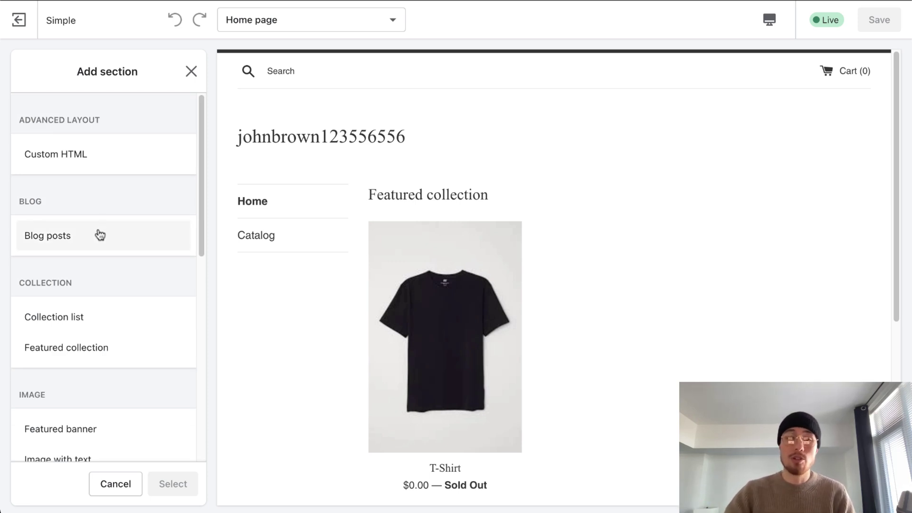
scroll(90, 245, down, 2)
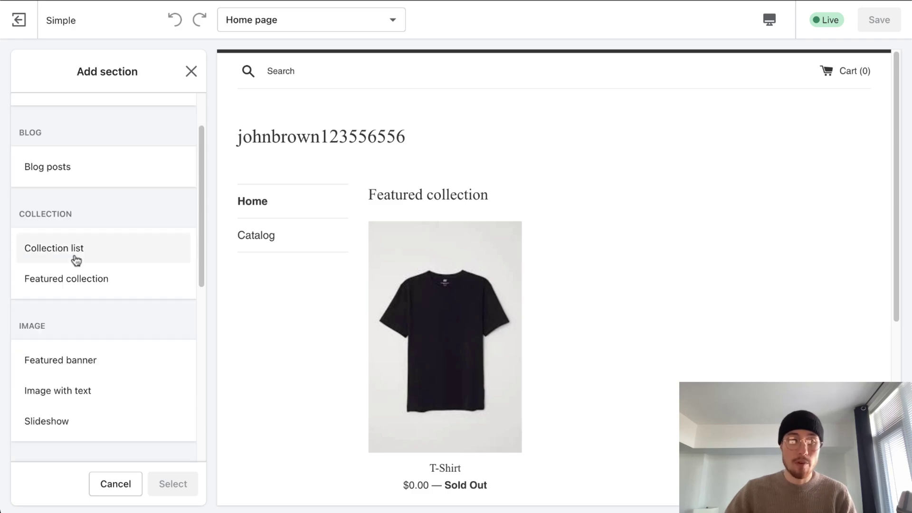
click(69, 372)
scroll(123, 401, down, 2)
scroll(411, 224, up, 3)
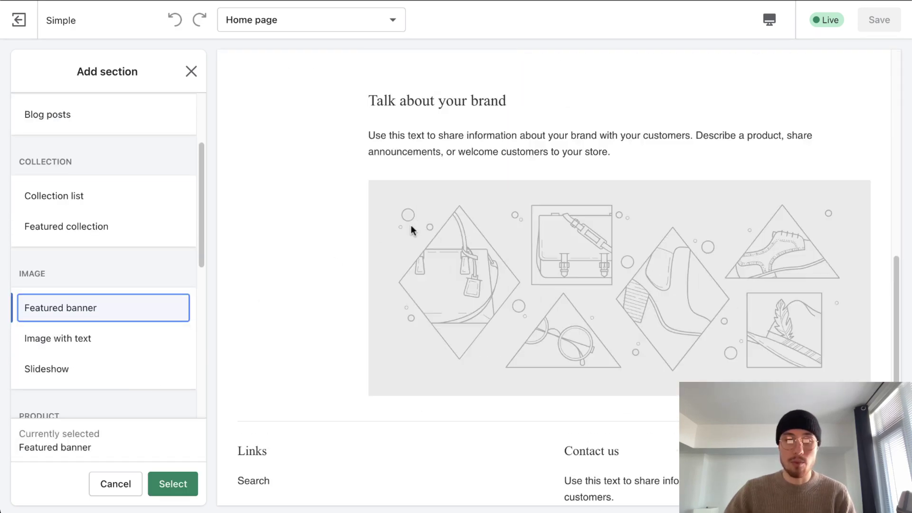
scroll(101, 329, down, 1)
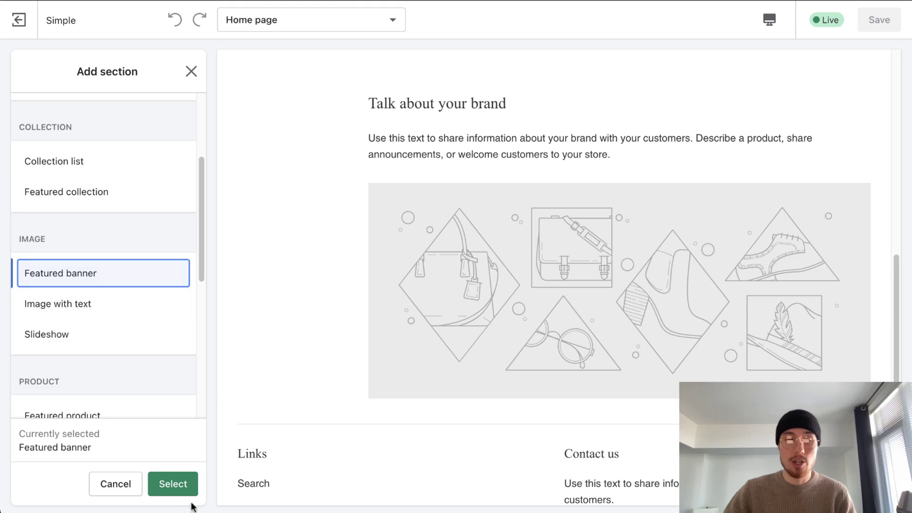
click(181, 485)
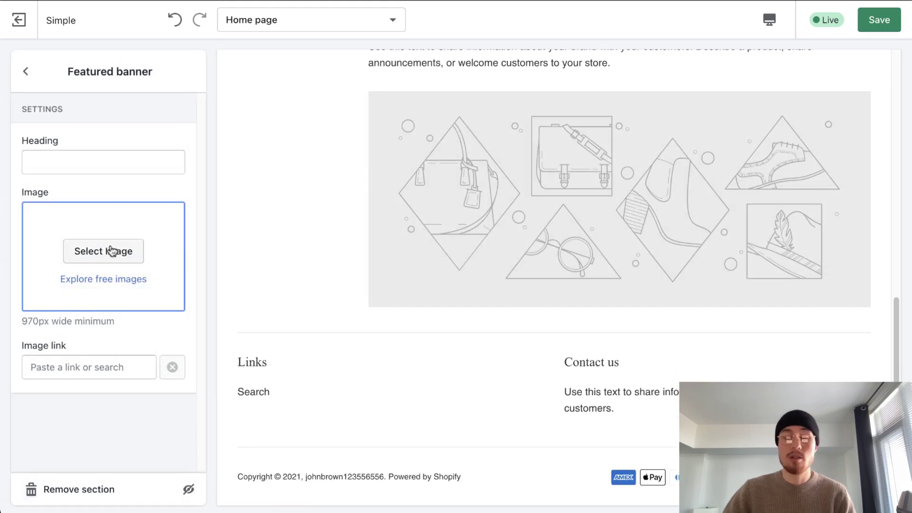
scroll(403, 219, up, 10)
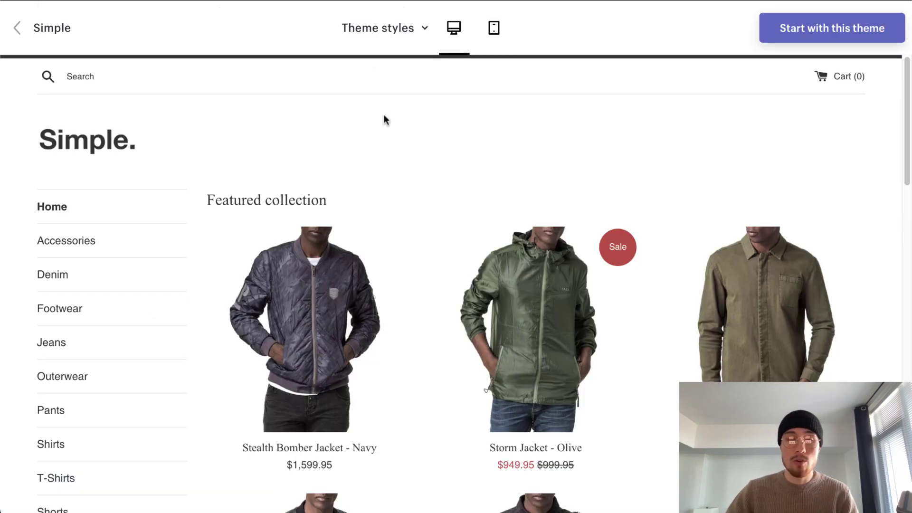
Examine the Simple demo store's home page from the featured collection down to the collection tiles and footer
scroll(392, 145, down, 6)
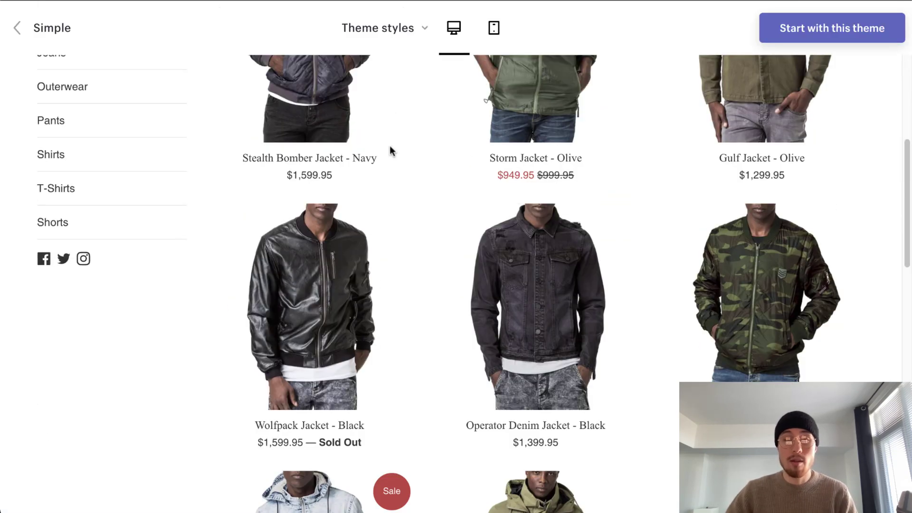
scroll(455, 180, down, 15)
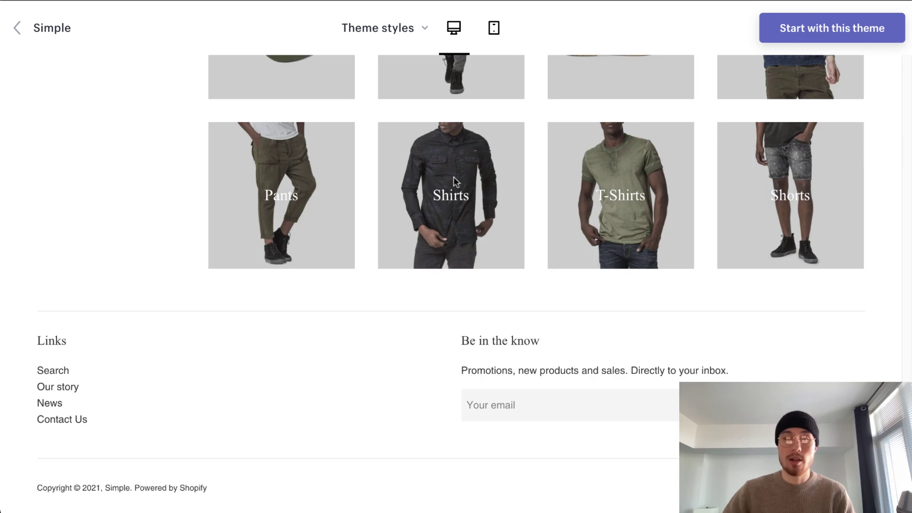
scroll(456, 178, up, 15)
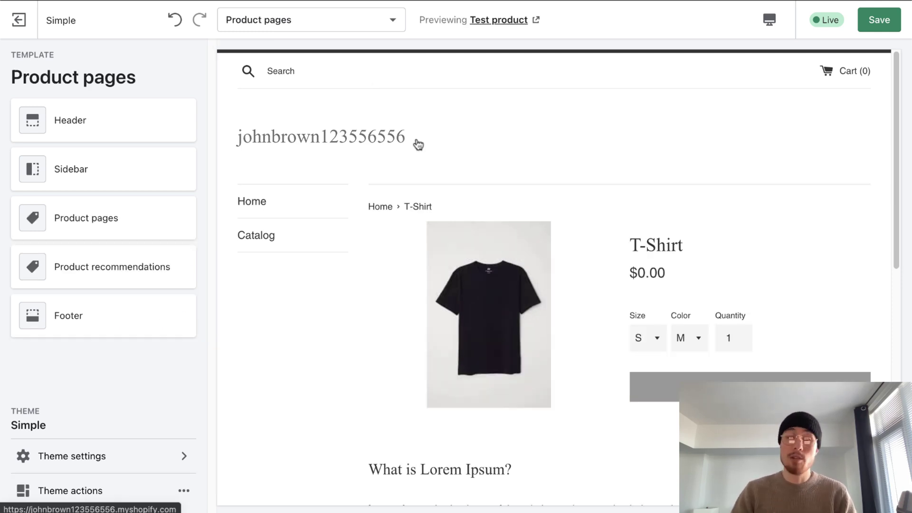
Examine the T-Shirt product page preview, including its variant options, description text and embedded image
scroll(425, 176, down, 6)
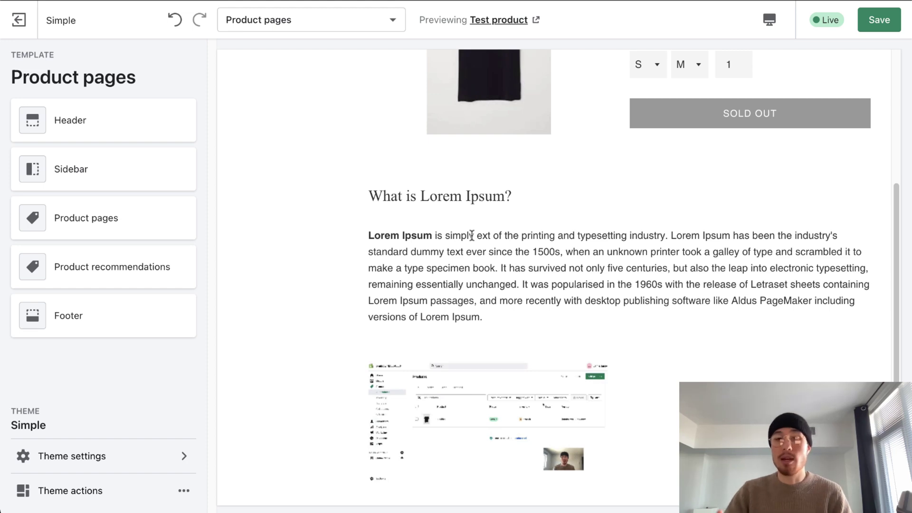
scroll(472, 235, down, 3)
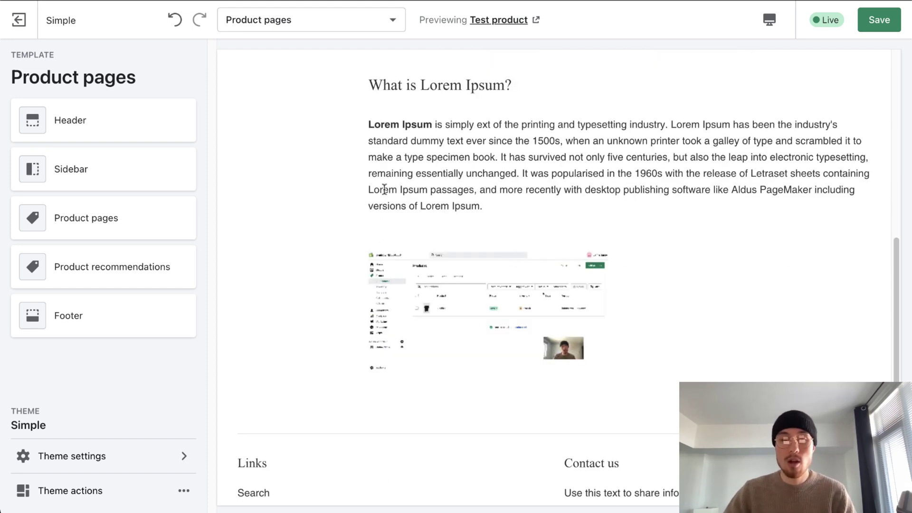
scroll(385, 167, up, 2)
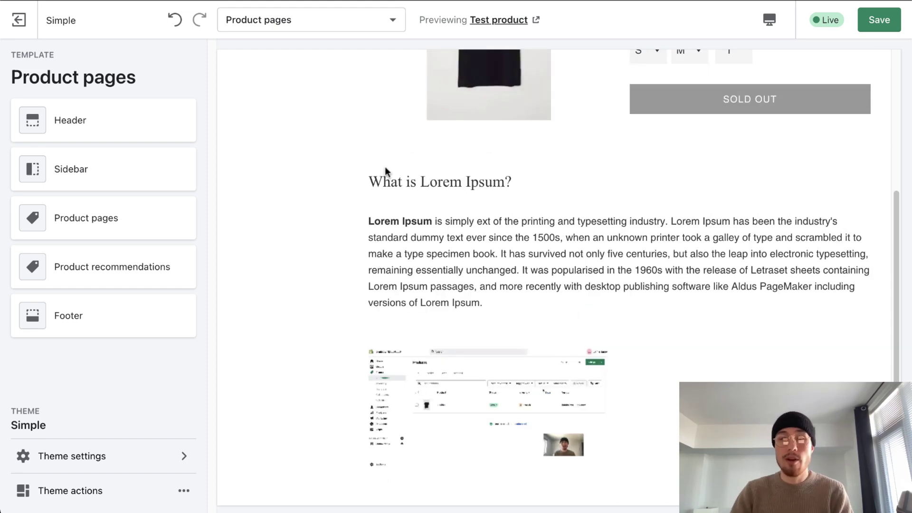
scroll(464, 321, down, 4)
scroll(464, 322, up, 7)
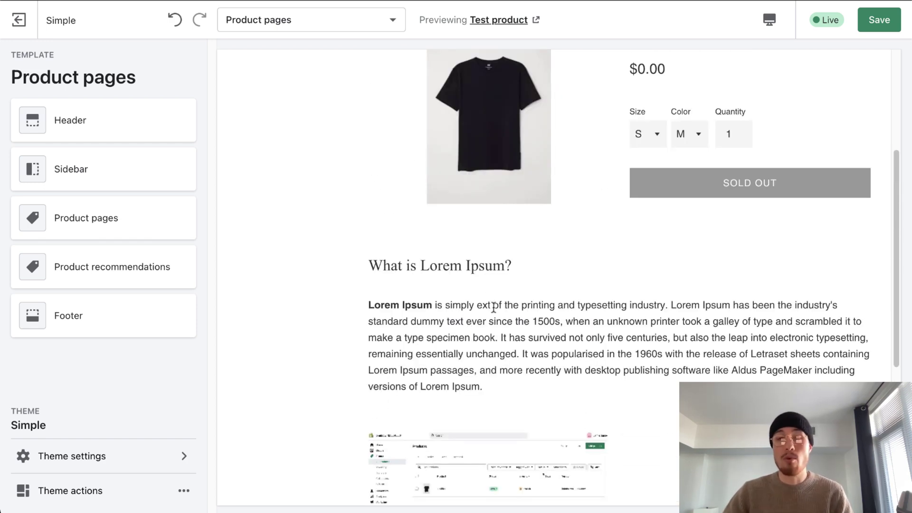
scroll(519, 338, up, 4)
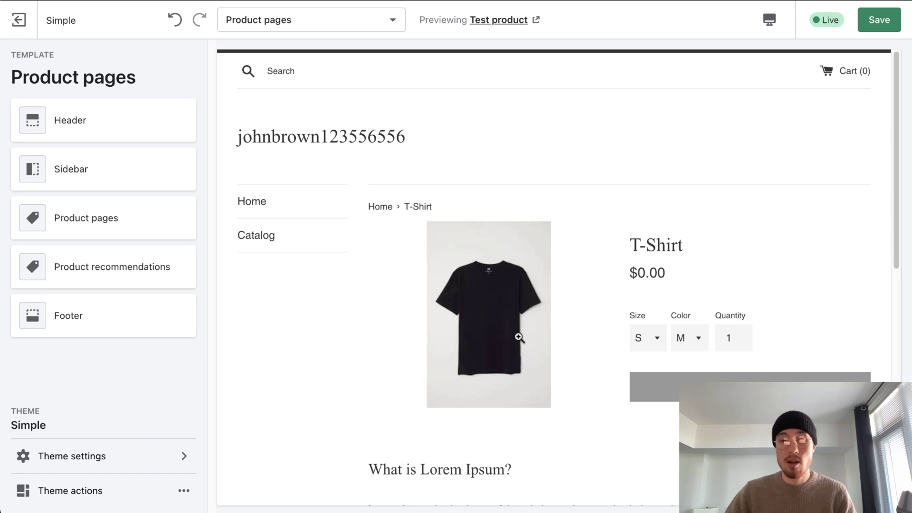
Check the size options offered for the T-Shirt in the product page preview
click(646, 328)
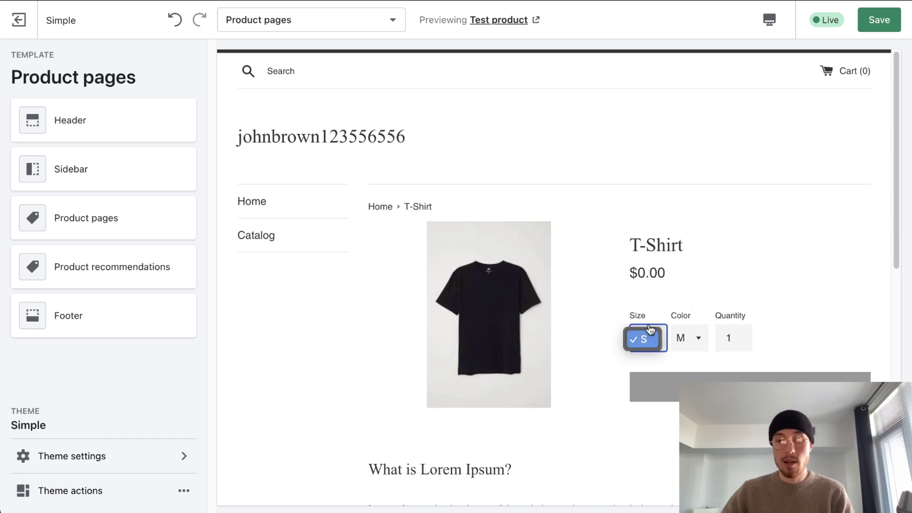
click(757, 299)
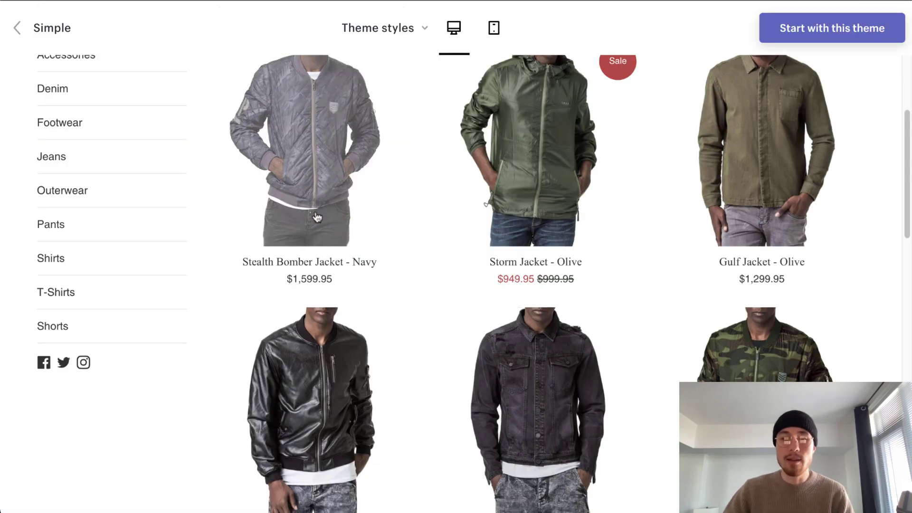
In the Simple demo store, reopen the Stealth Bomber Jacket - Navy page and review its thumbnail gallery, purchase options and description
click(317, 216)
scroll(316, 212, down, 10)
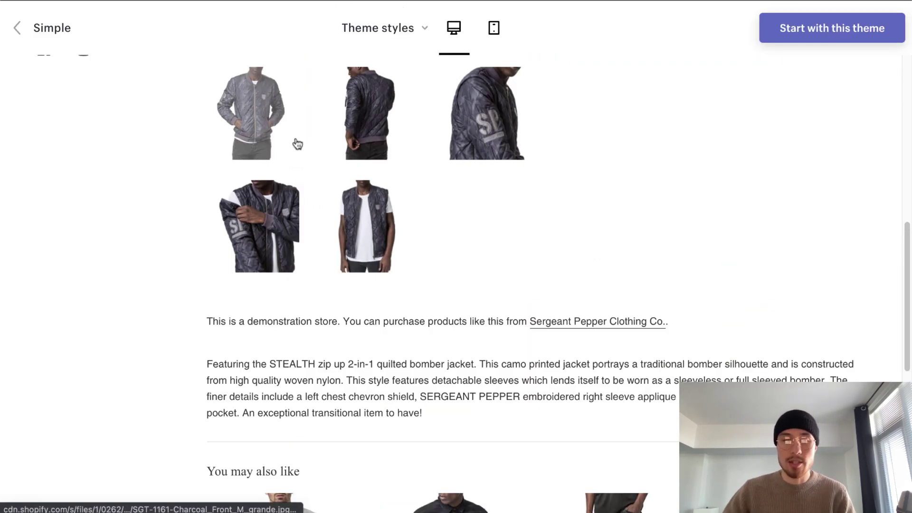
scroll(303, 177, up, 3)
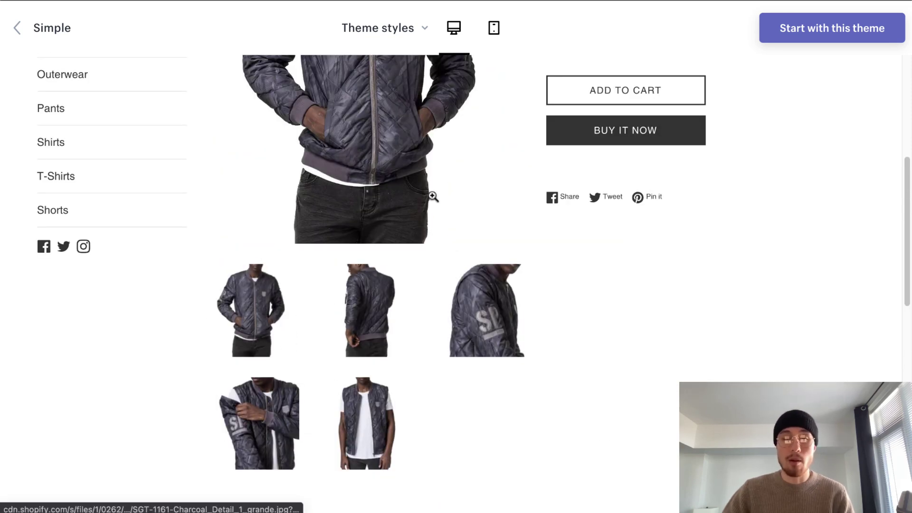
scroll(271, 186, up, 1)
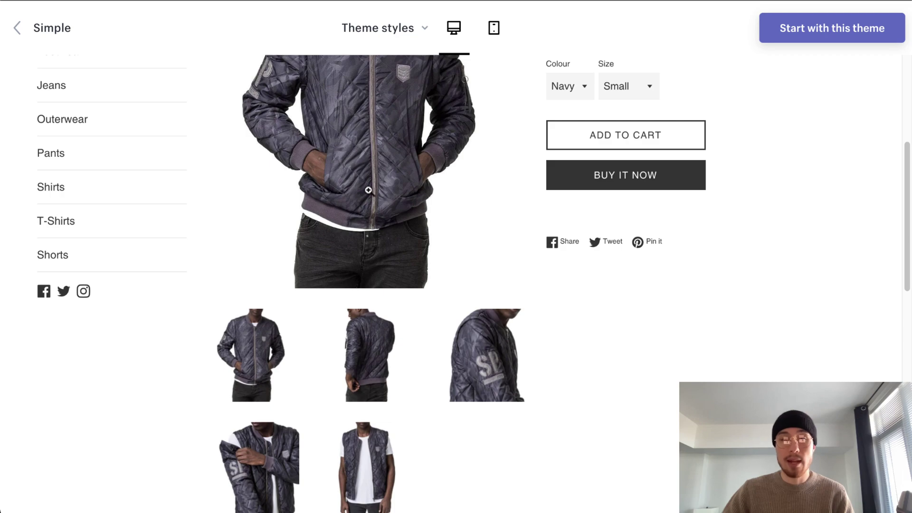
scroll(368, 190, down, 2)
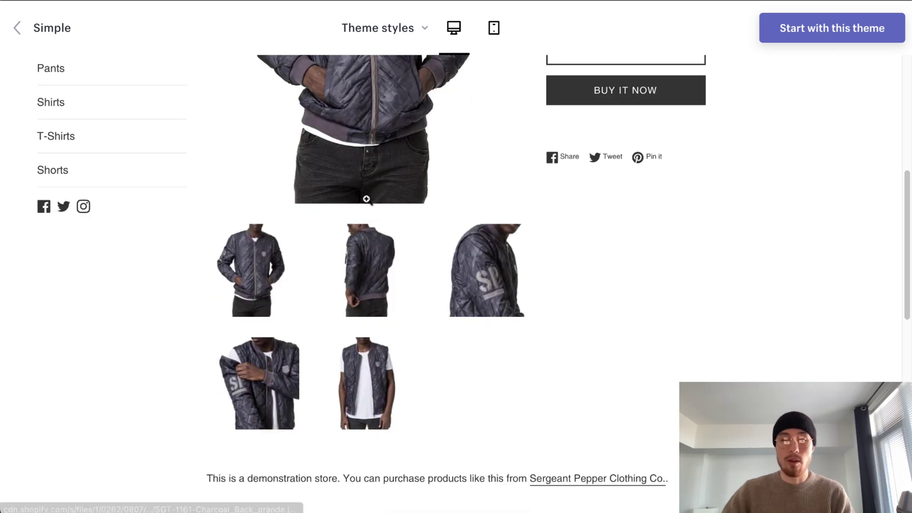
scroll(598, 340, down, 7)
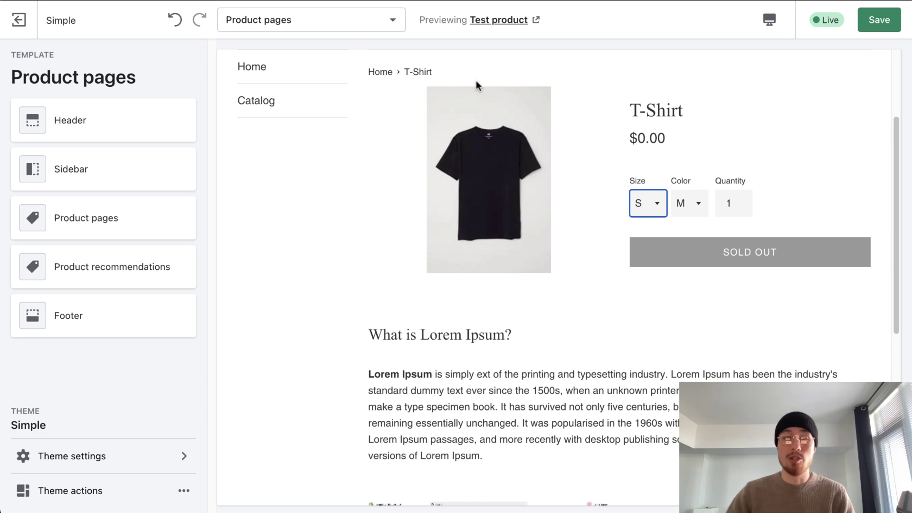
Review the T-Shirt product page preview down to its footer and check which content types the Footer section can add
scroll(476, 81, down, 3)
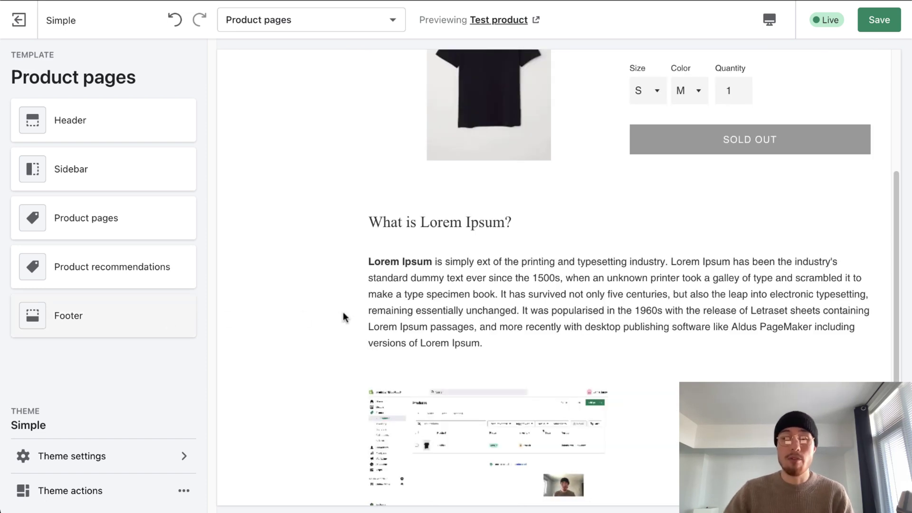
scroll(355, 316, down, 6)
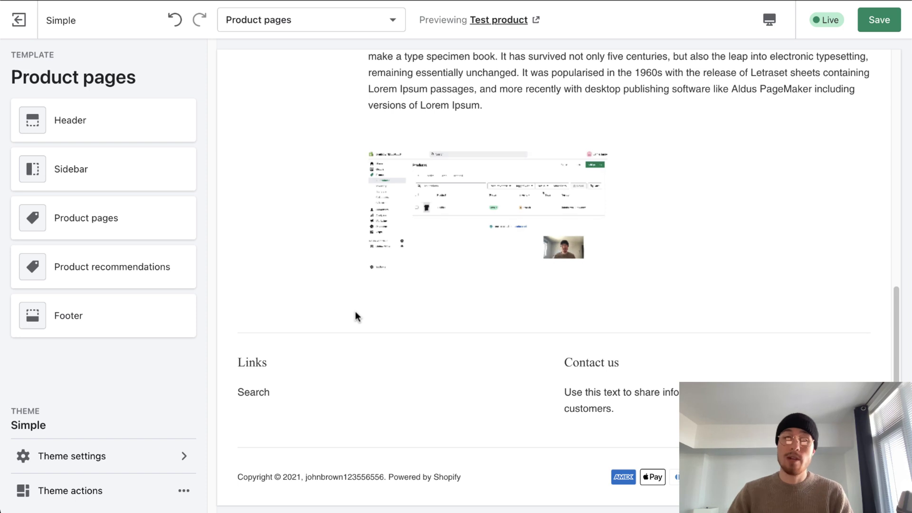
click(58, 317)
click(86, 240)
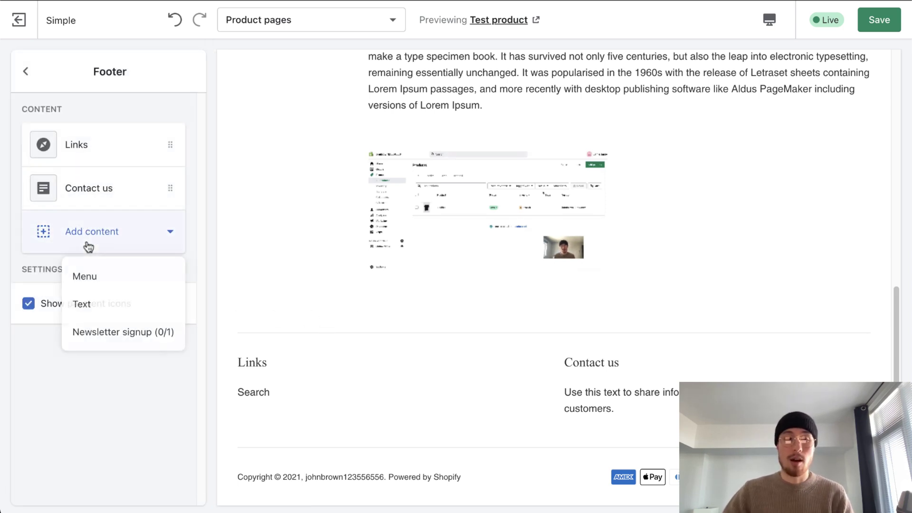
click(97, 374)
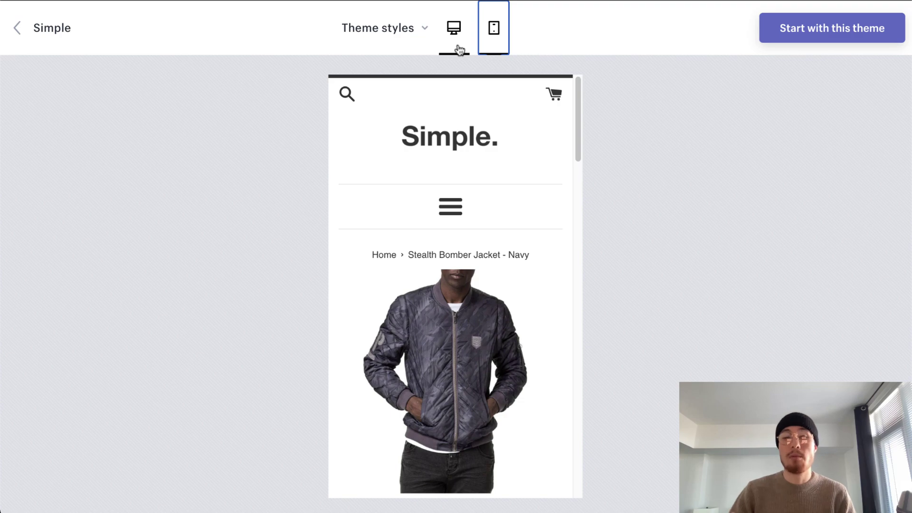
Examine the Stealth Bomber Jacket - Navy page in the demo store's mobile preview, then its home page with the featured collection
scroll(470, 162, down, 4)
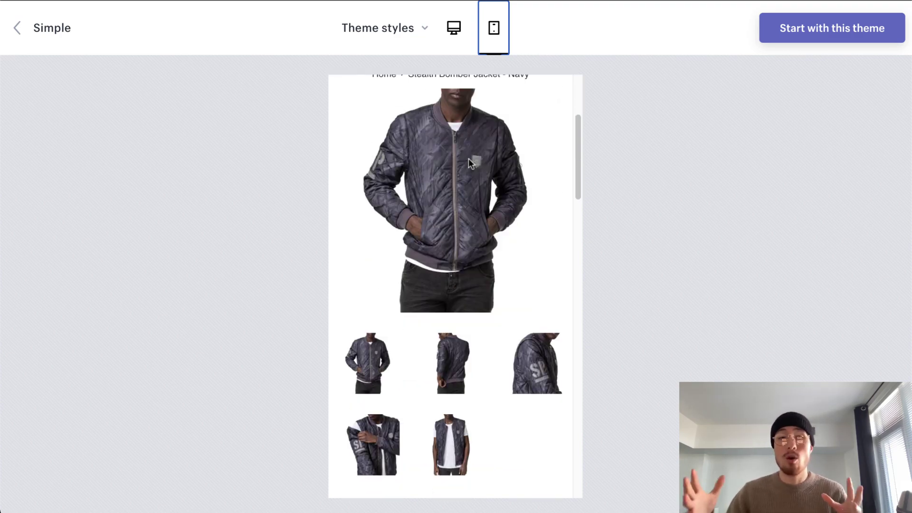
scroll(467, 173, down, 5)
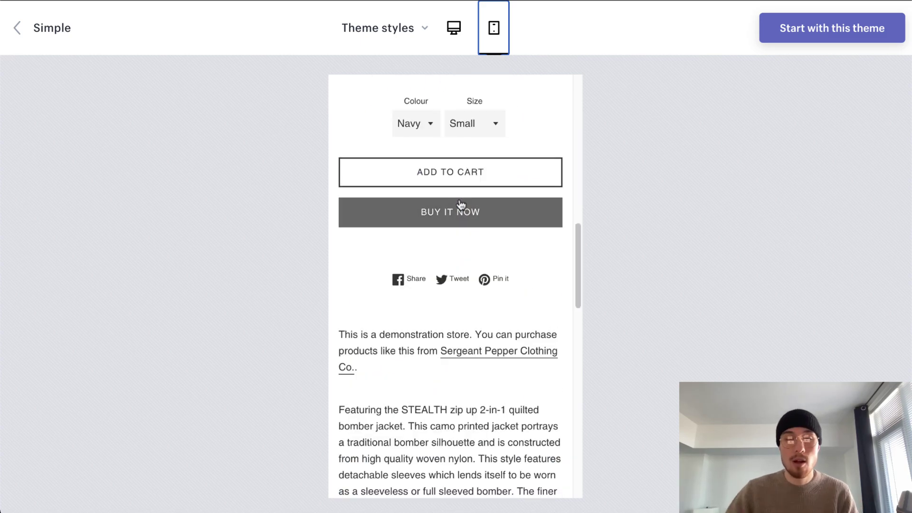
scroll(461, 204, down, 10)
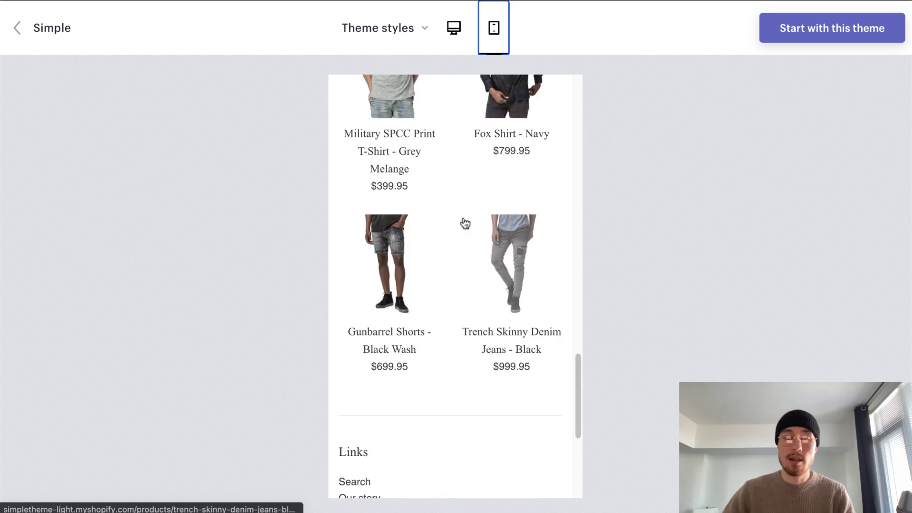
scroll(463, 223, down, 5)
scroll(457, 224, up, 20)
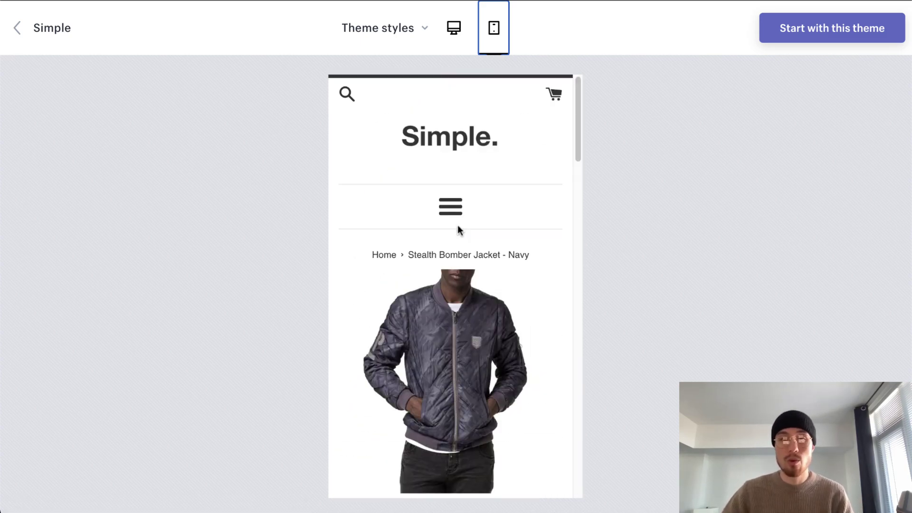
click(447, 134)
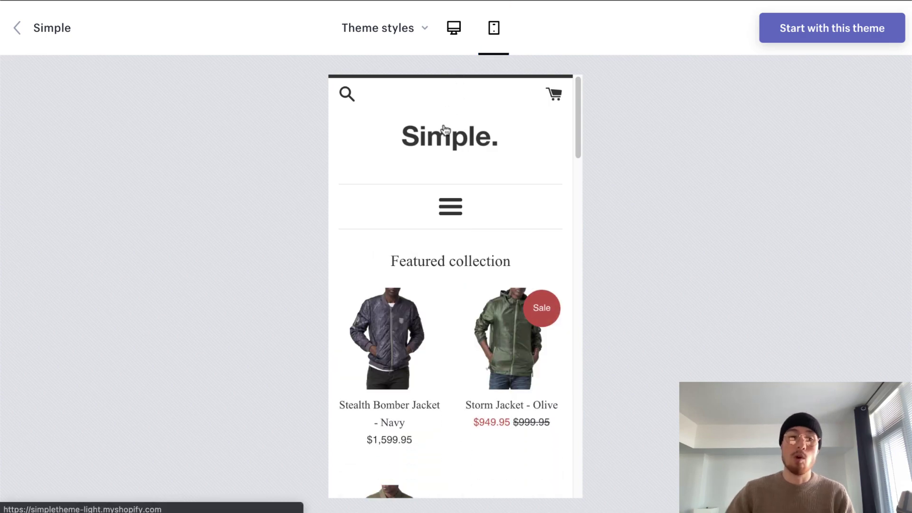
scroll(449, 172, down, 2)
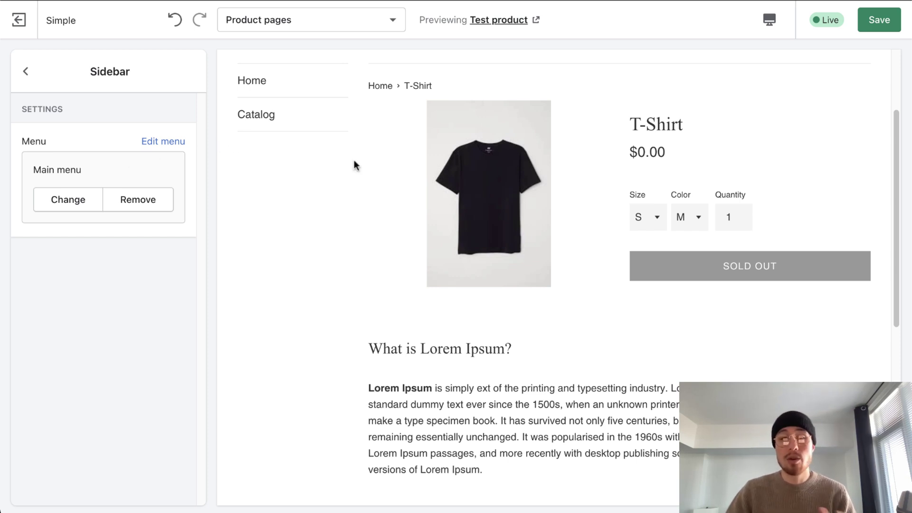
scroll(355, 161, up, 3)
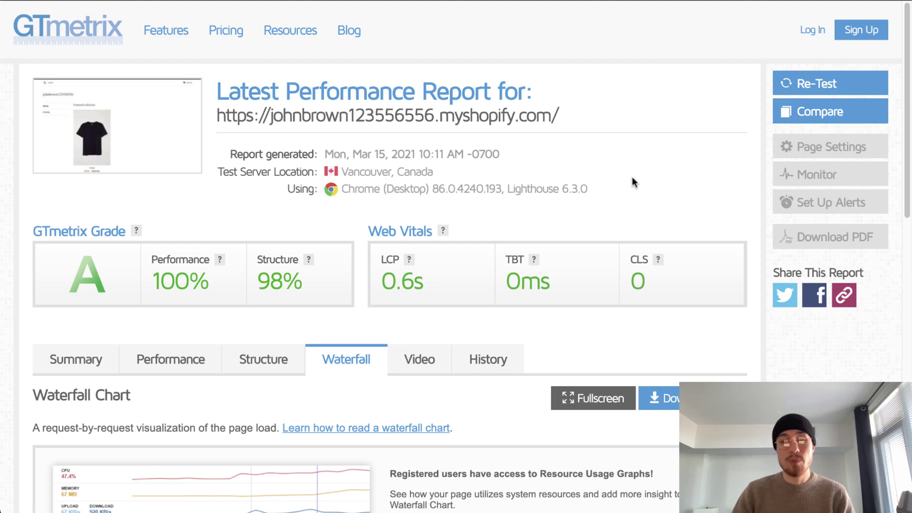
Switch to the store's GTmetrix performance report and examine its grades, web vitals and the requests in the waterfall chart
scroll(626, 185, down, 8)
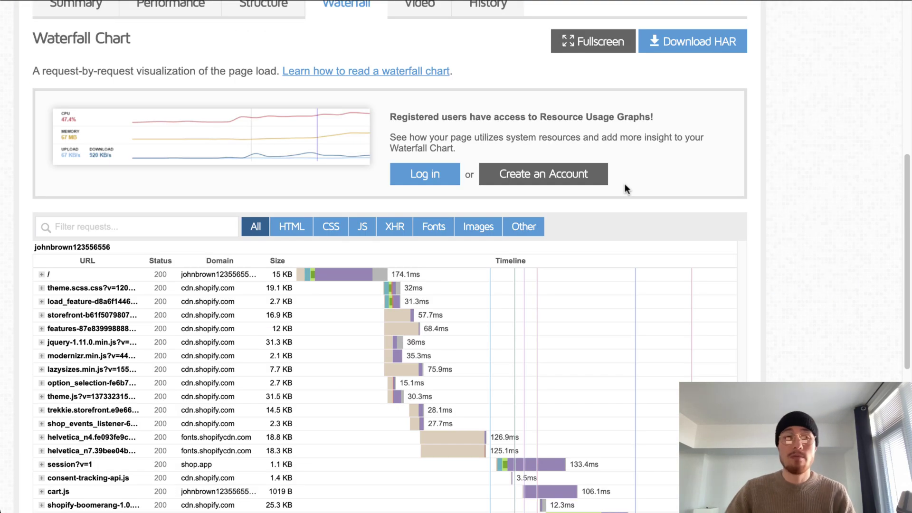
scroll(620, 190, down, 7)
scroll(503, 157, up, 3)
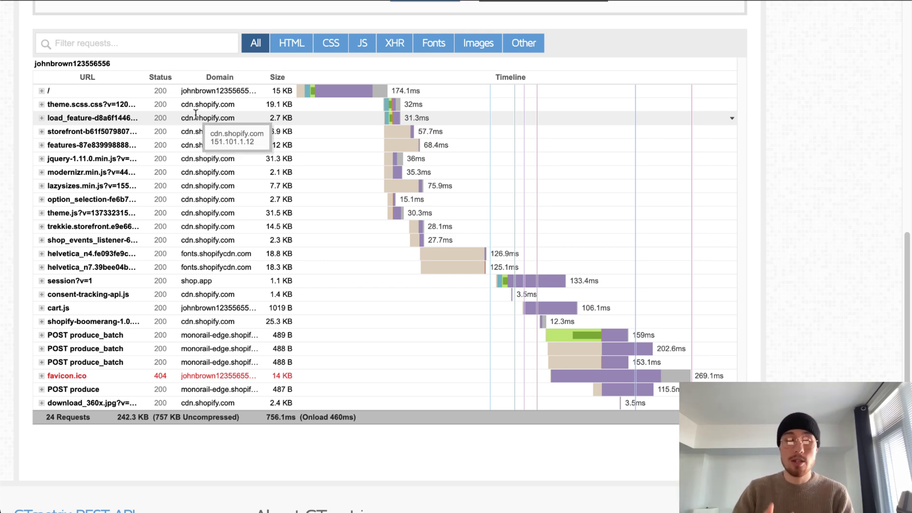
scroll(202, 148, up, 7)
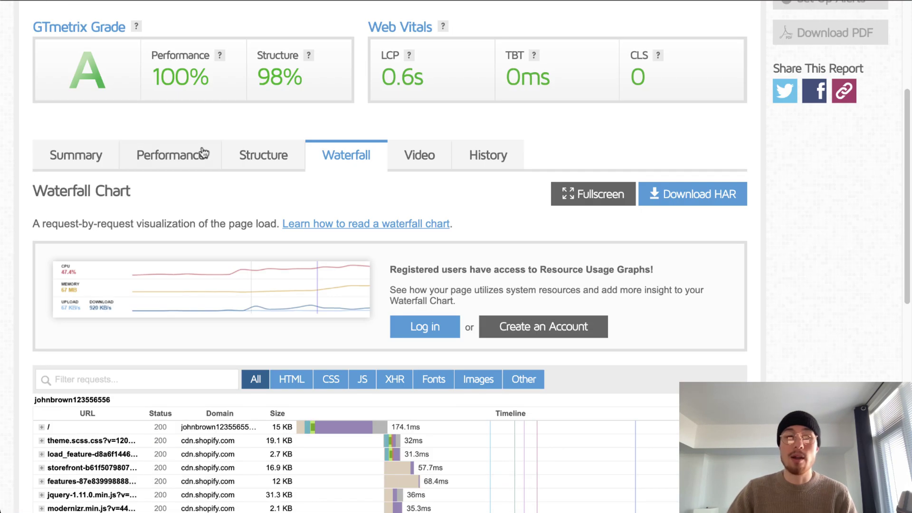
scroll(205, 143, up, 4)
scroll(208, 140, down, 9)
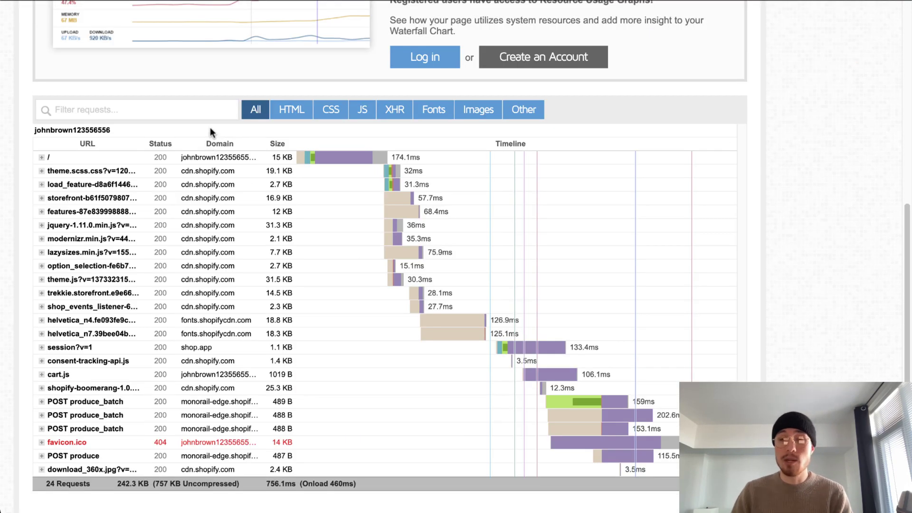